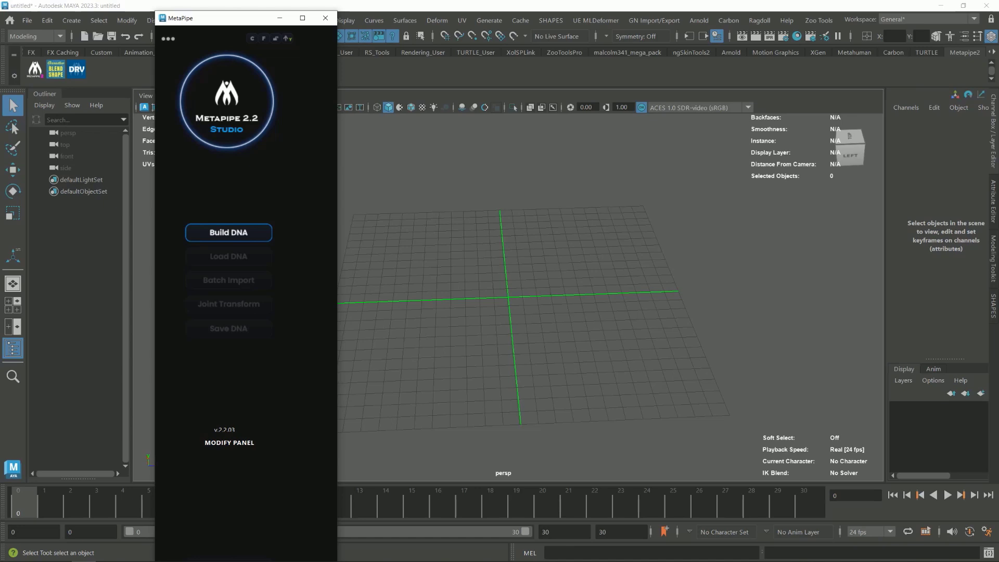
Open MetaPipe's starter scene without saving the current scene
left_click(168, 39)
left_click(190, 57)
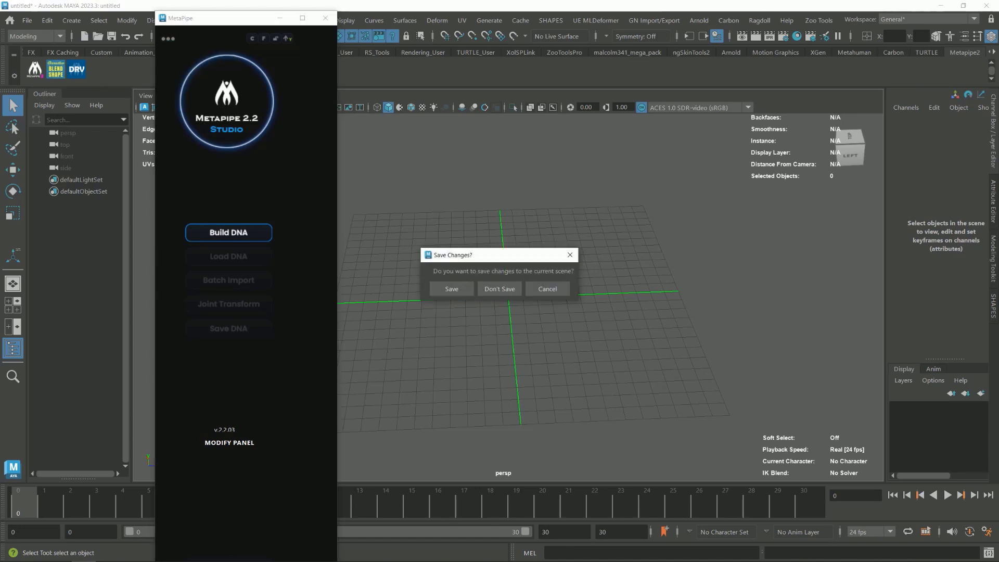
left_click(500, 289)
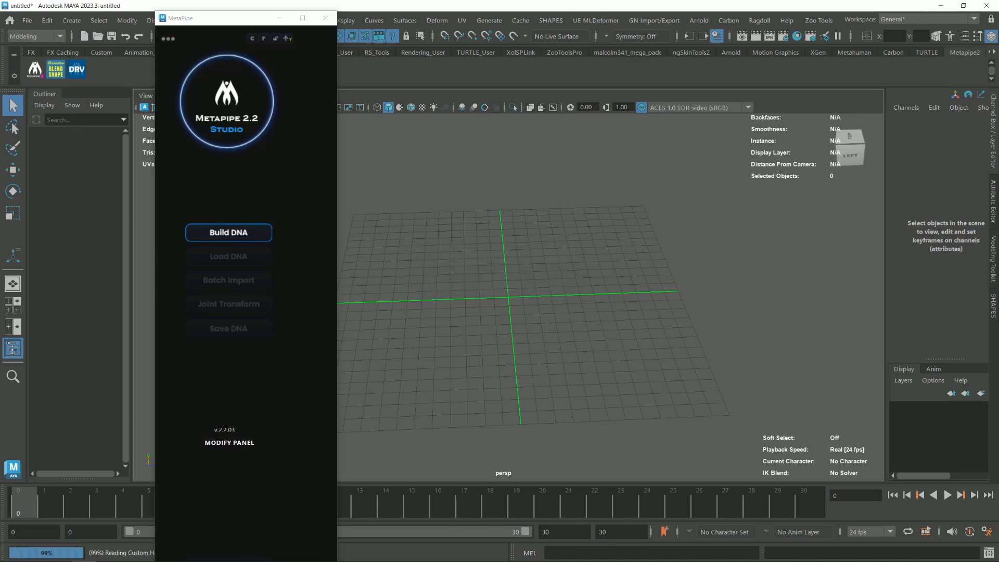
Load the DNA for the custom head in the starter scene
left_click_drag(521, 302, 541, 317, "alt")
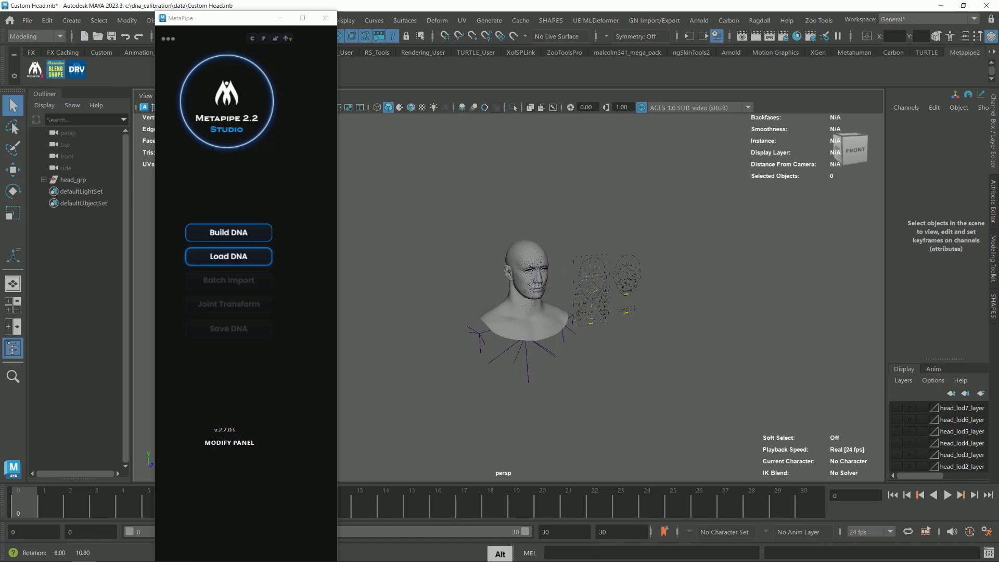
middle_click_drag(541, 317, 472, 289, "alt")
left_click_drag(472, 289, 458, 270, "alt")
scroll(458, 271, "down", 3)
left_click(229, 256)
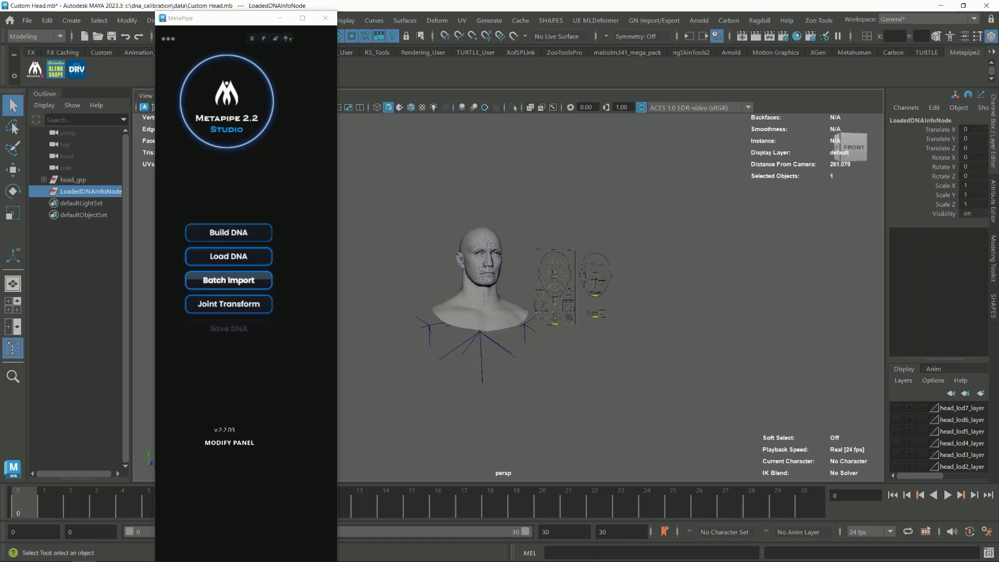
Batch import Shark_MH.obj and sharkEye.obj into the scene
left_click(229, 280)
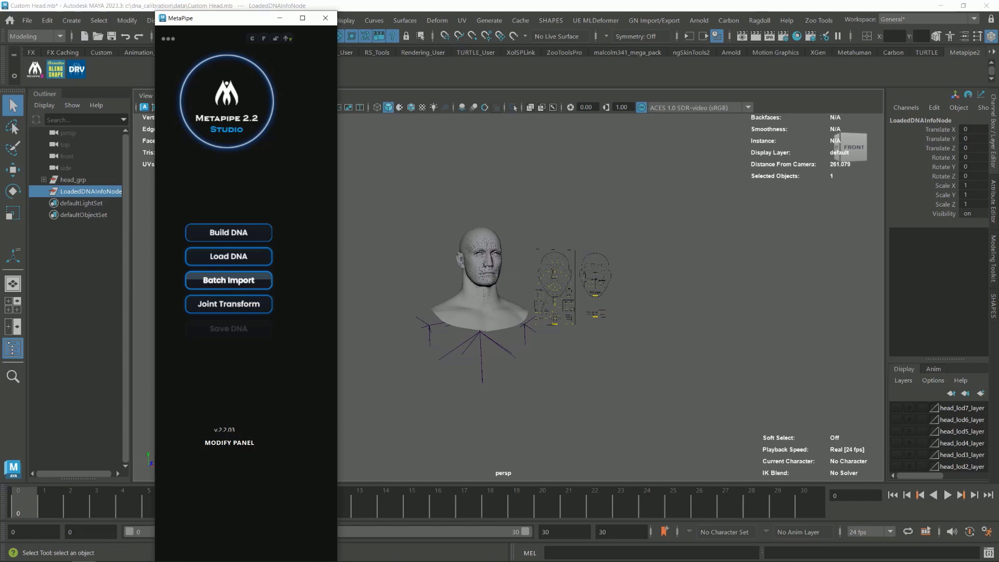
left_click(291, 153)
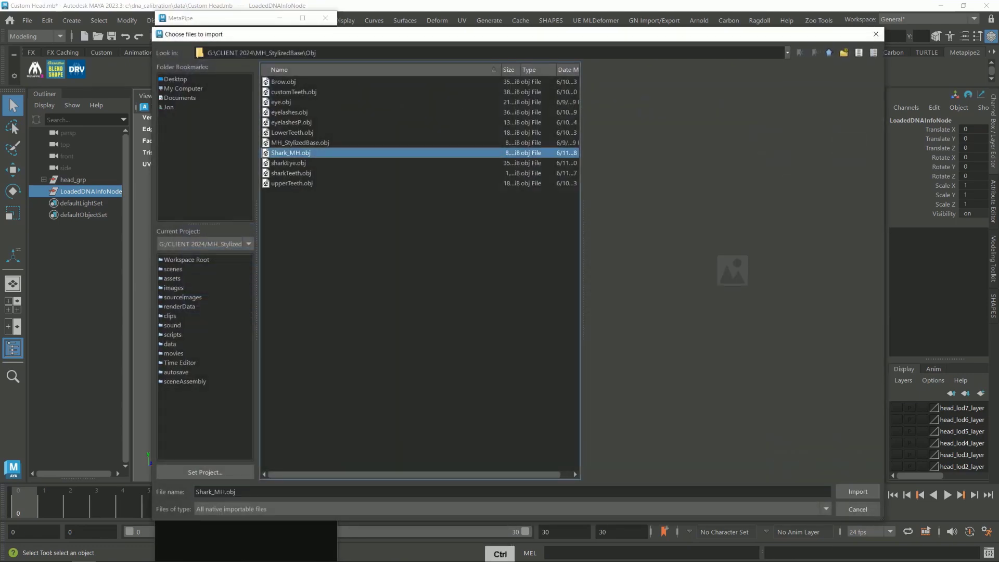
left_click(289, 163, "ctrl")
left_click(857, 492)
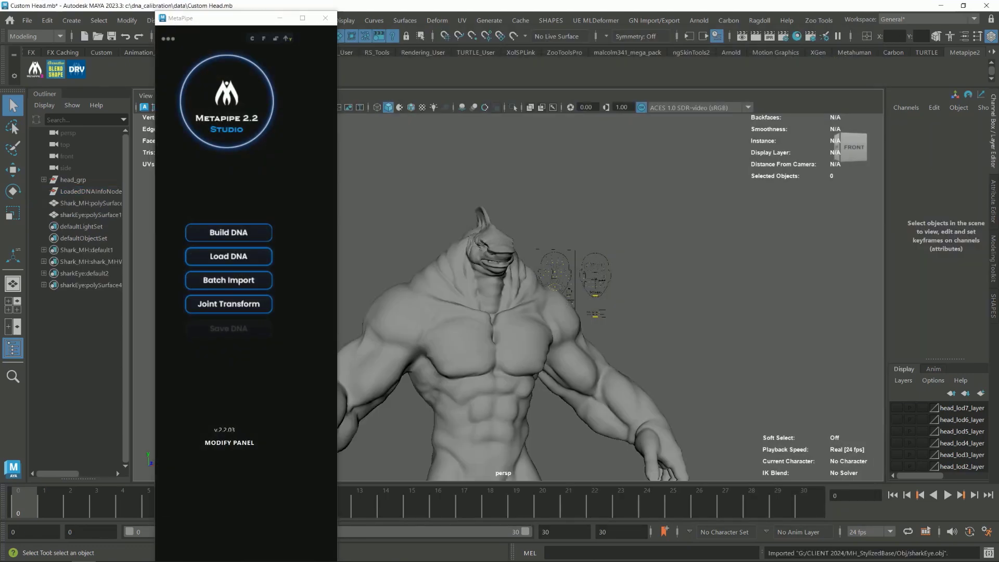
Select the imported shark body and eye meshes and run Joint Transform on them
scroll(599, 312, "down", 3)
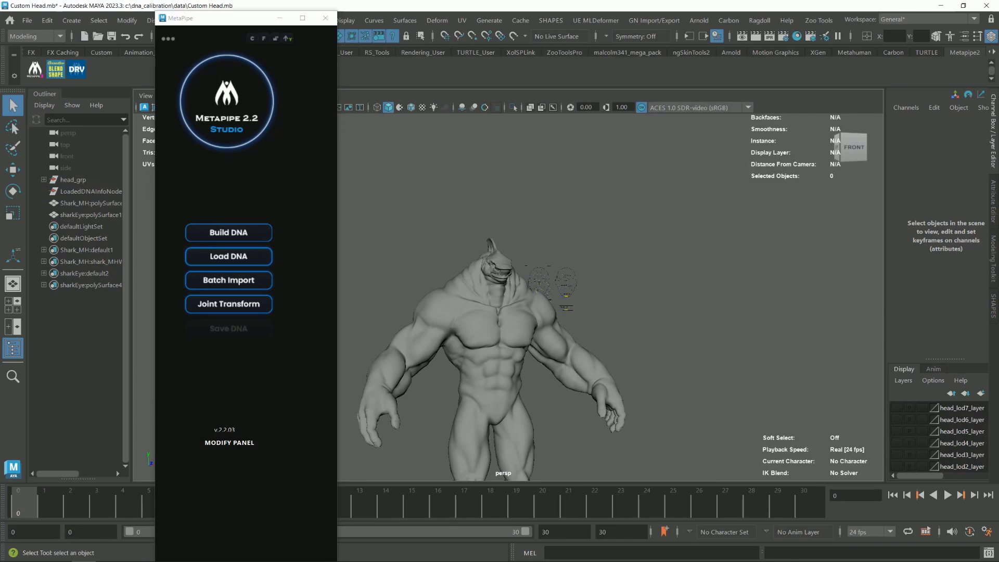
left_click_drag(89, 203, 89, 215)
scroll(520, 333, "down", 3)
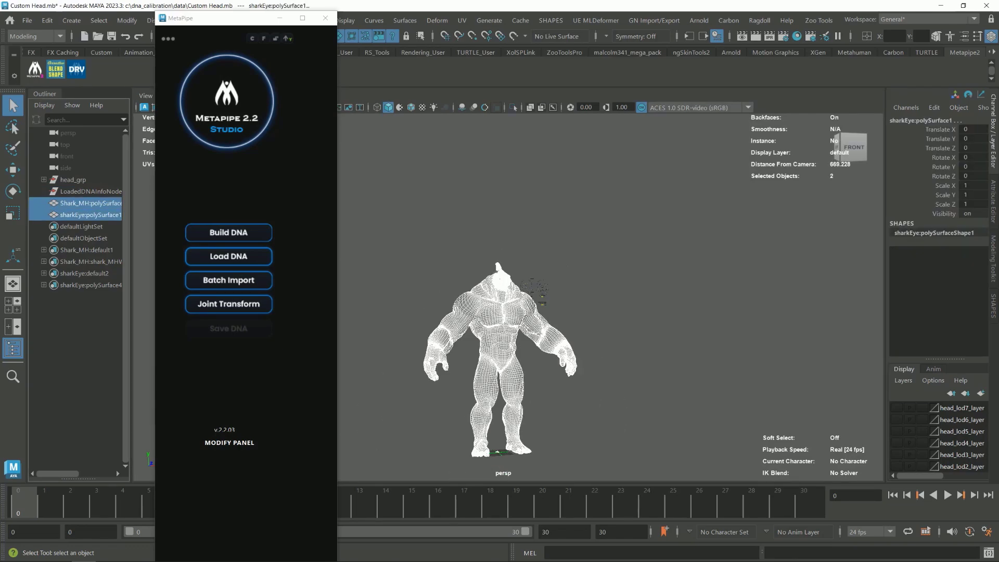
middle_click_drag(520, 333, 504, 283, "alt")
mouse_move(504, 283)
left_mouse_down("alt")
mouse_move(442, 285)
mouse_move(502, 286)
left_mouse_up("alt")
scroll(502, 286, "up", 4)
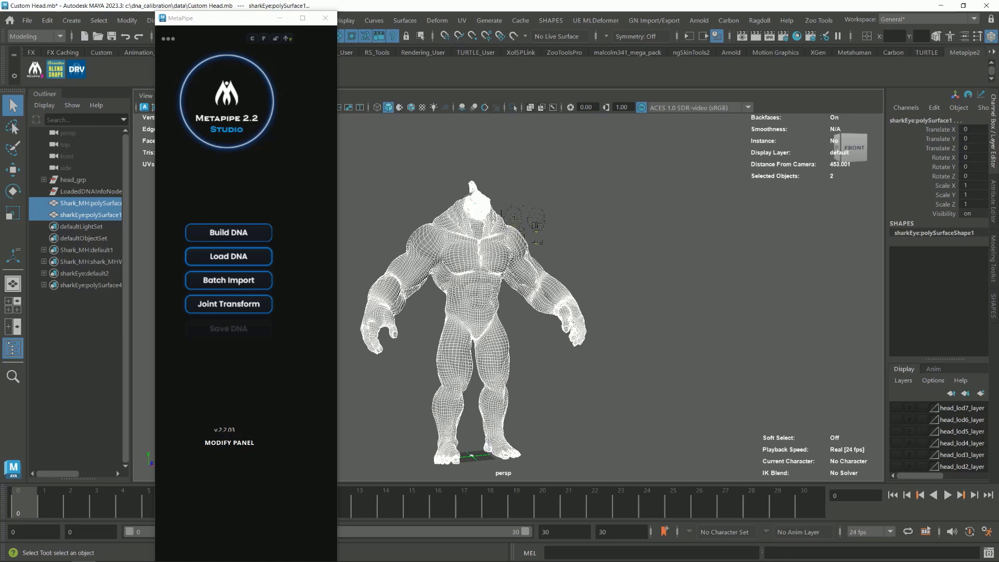
left_click(228, 304)
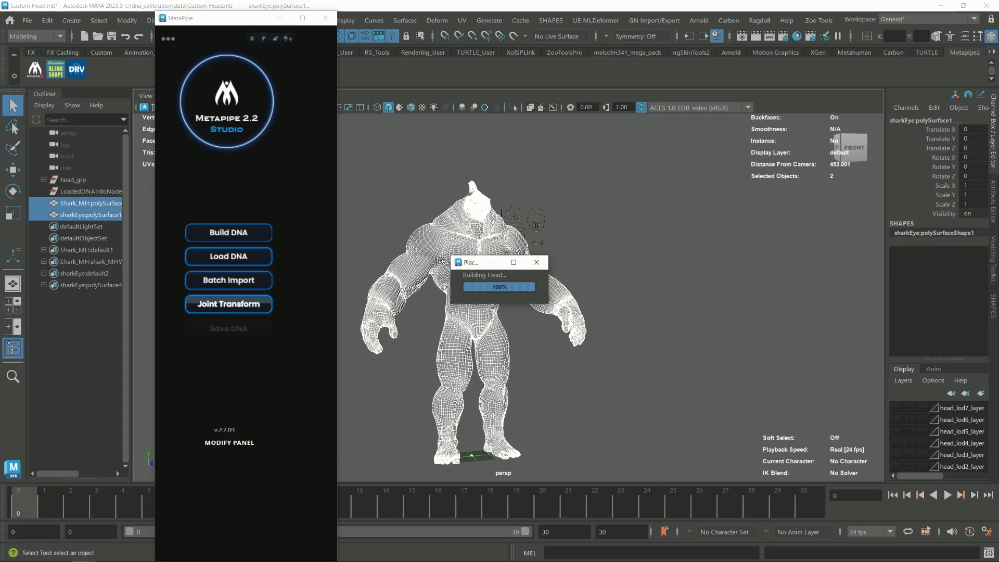
Examine the fitted shark head up close, including the eyes, teeth and facial joints
mouse_move(479, 234)
left_mouse_down("alt")
mouse_move(499, 260)
mouse_move(479, 244)
left_mouse_up("alt")
scroll(479, 244, "up", 6)
middle_click_drag(479, 244, 540, 312, "alt")
right_click_drag(489, 292, 567, 291, "alt")
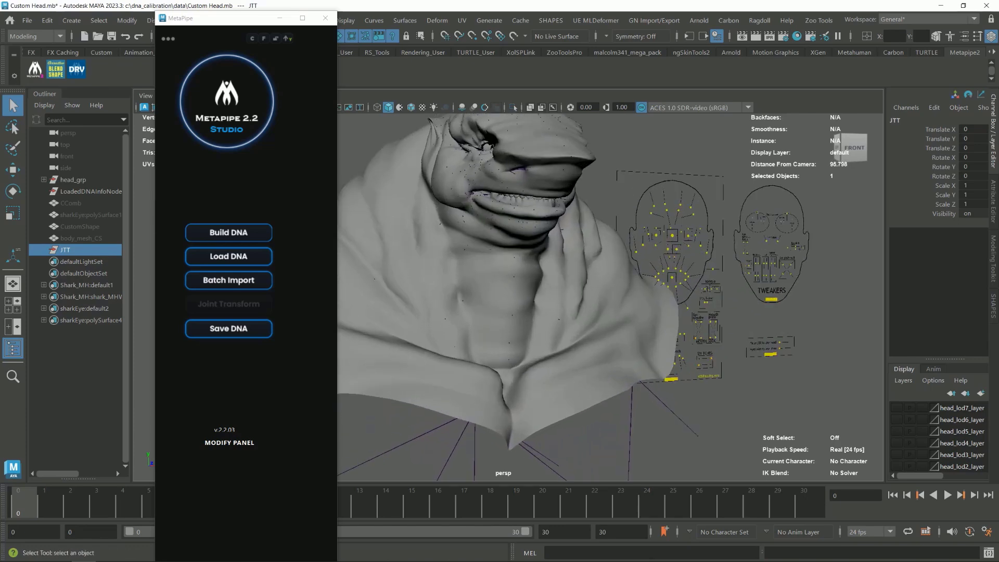
left_click_drag(520, 291, 572, 260, "alt")
middle_click_drag(572, 260, 484, 382, "alt")
scroll(520, 291, "up", 4)
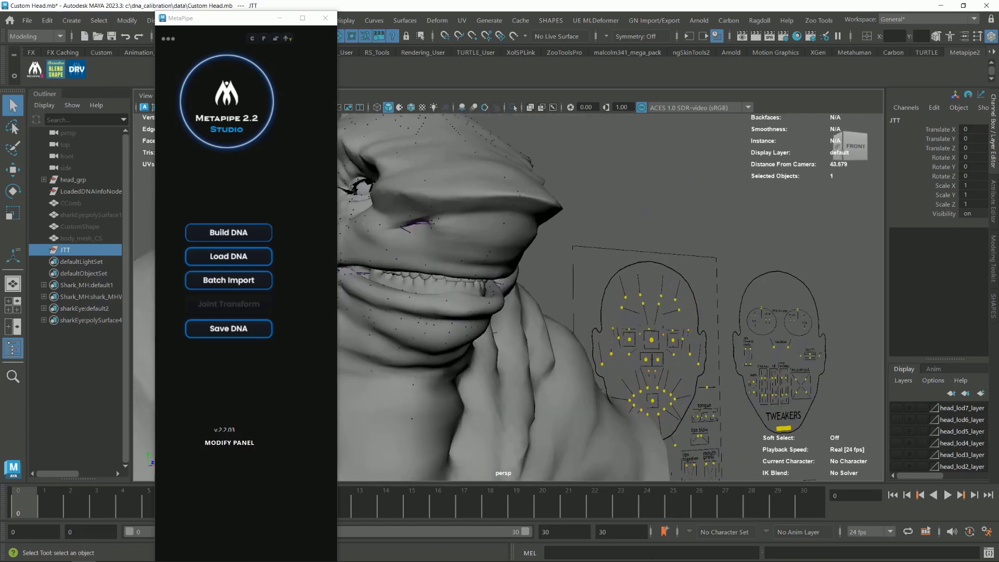
left_click(593, 266)
scroll(547, 287, "down", 3)
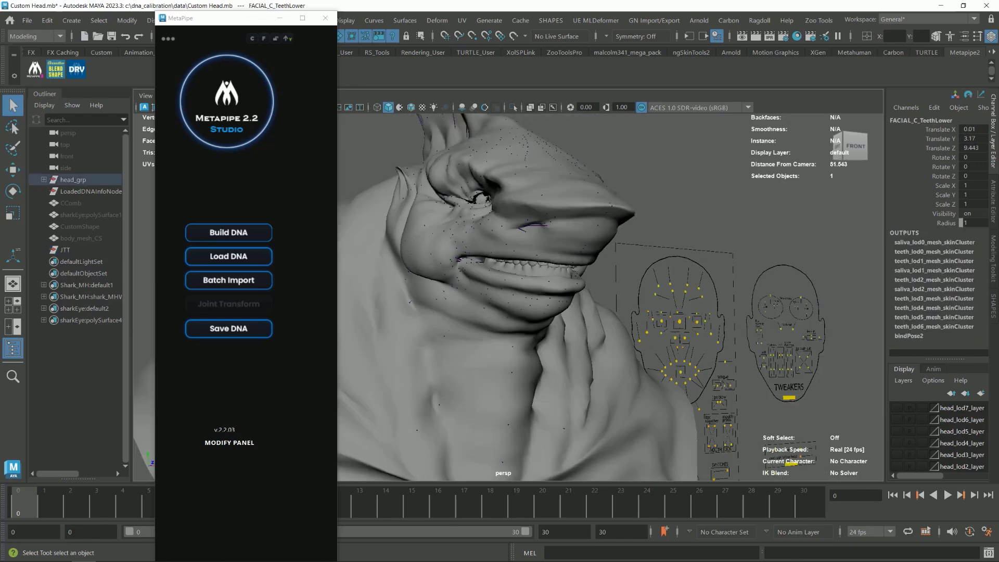
Move the MetaPipe window clear of the viewport and hide the joints in the perspective view
left_click_drag(234, 19, 95, 128)
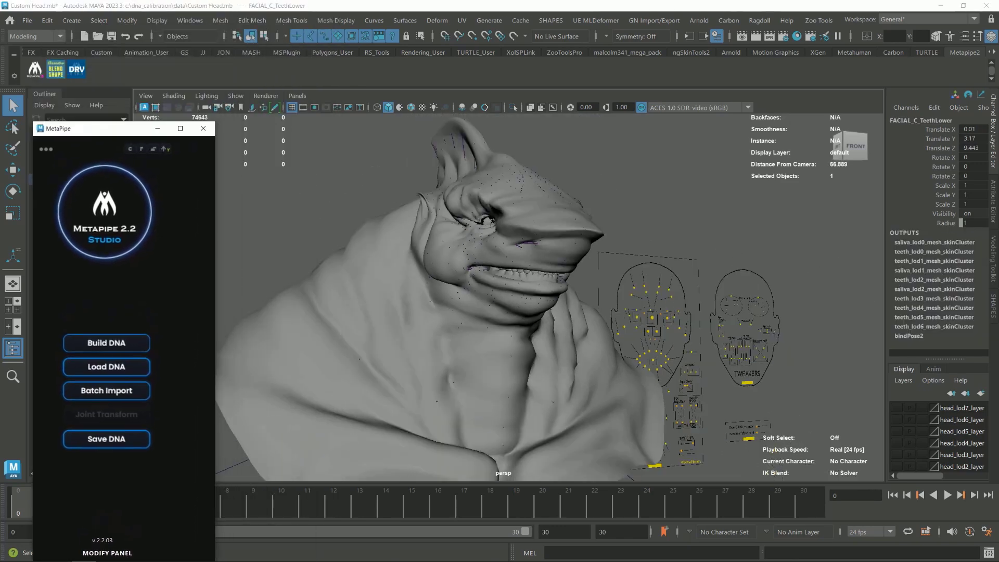
left_click(236, 96)
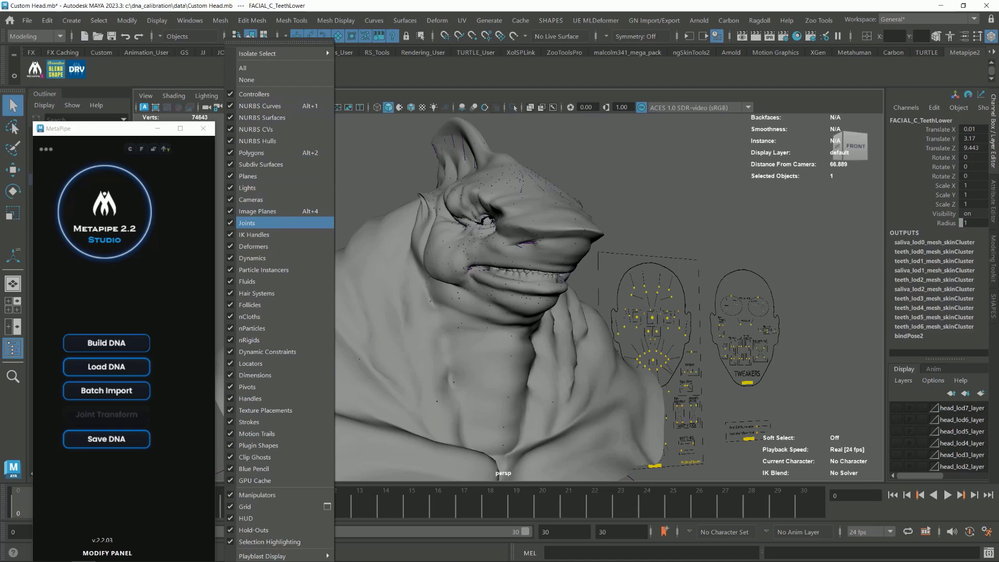
left_click(251, 223)
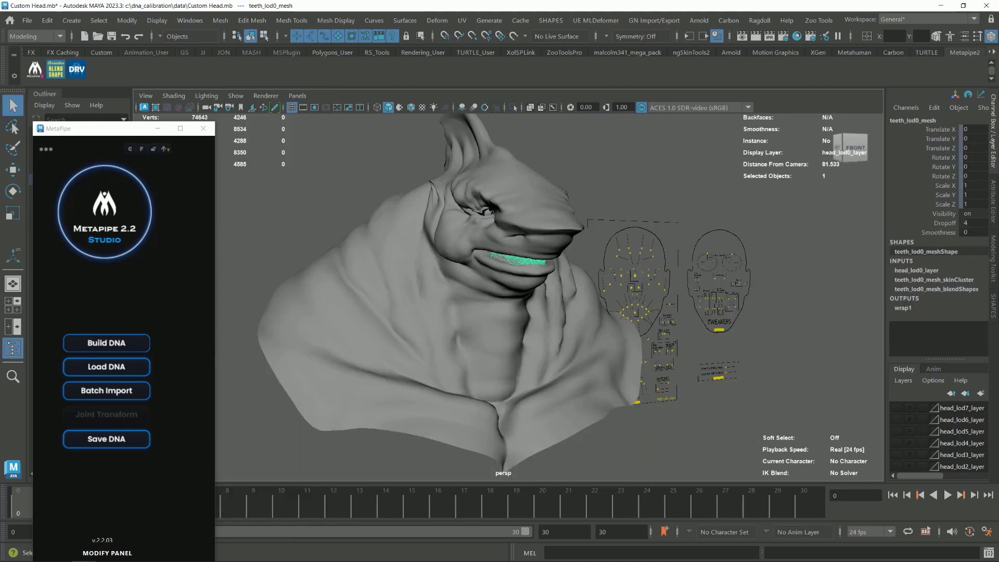
Open the Shape Editor, place it beside the head and create a blend shape on teeth_lod0_mesh
left_click(223, 53)
left_click(470, 70)
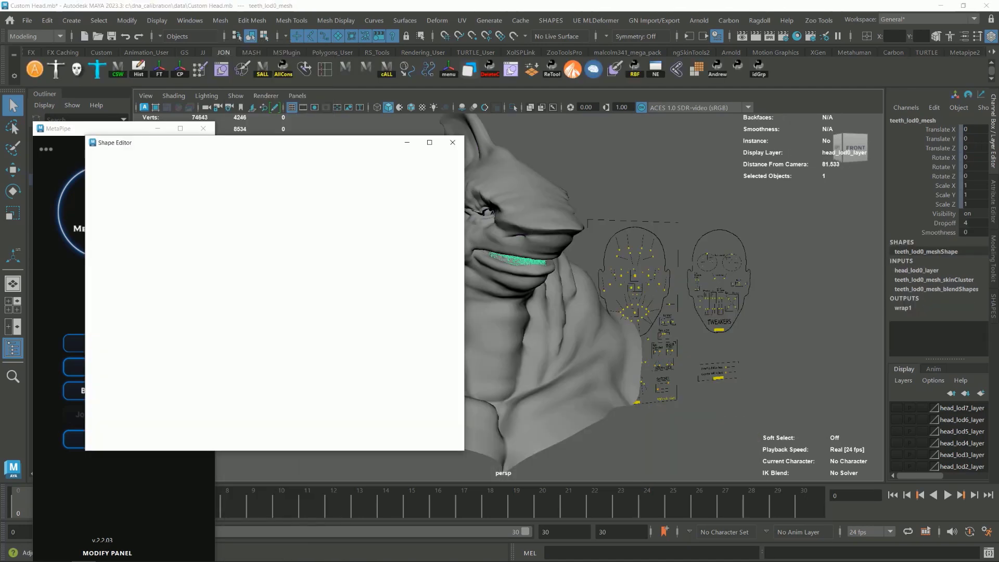
left_click_drag(219, 142, 744, 80)
left_click(653, 111)
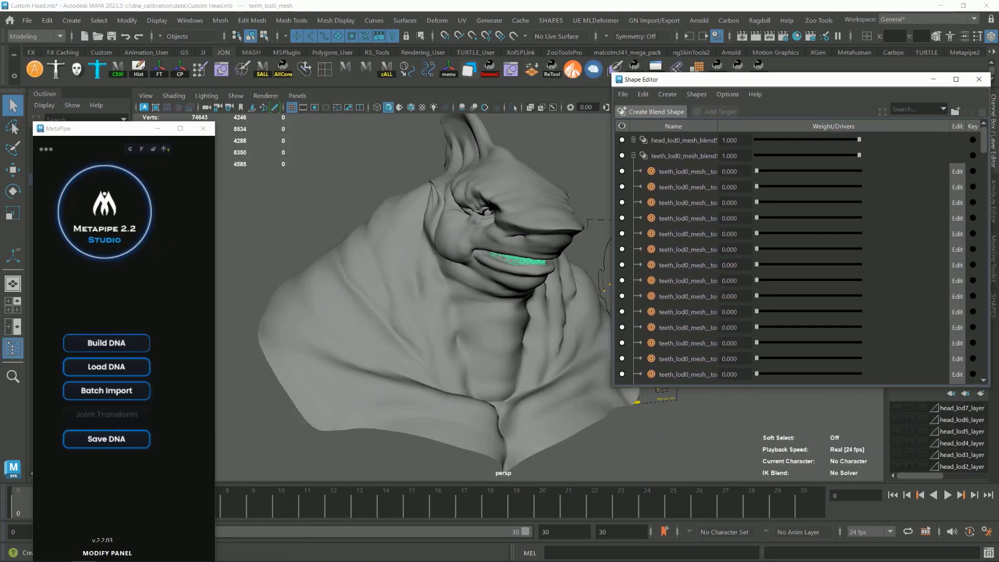
Add the duplicated teeth mesh as a target of the new teeth blend shape and set its weight to -1
middle_click_drag(479, 240, 396, 200, "alt")
right_click_drag(396, 200, 442, 200, "alt")
middle_click_drag(442, 200, 460, 226, "alt")
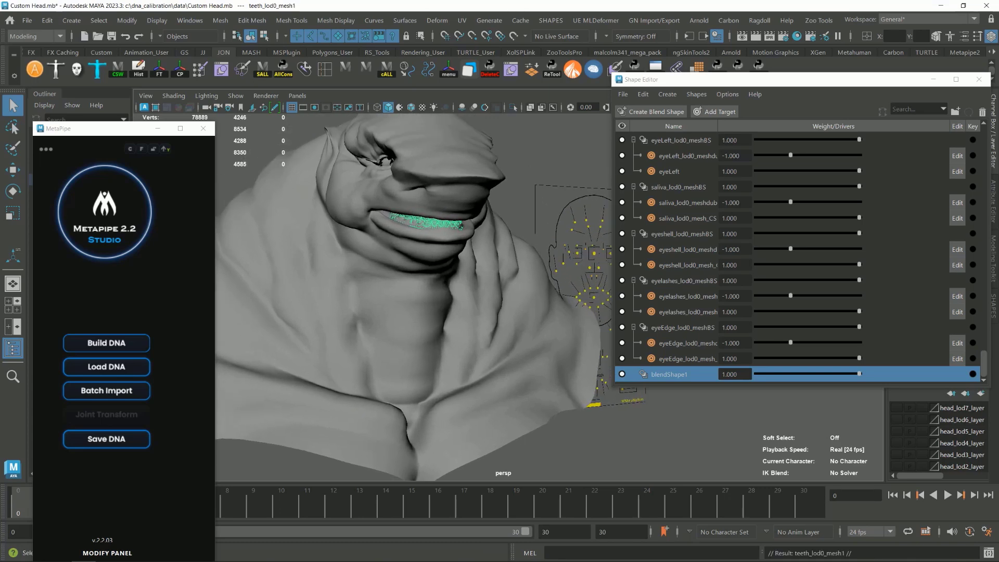
right_click(667, 374)
left_click(702, 391)
type("-")
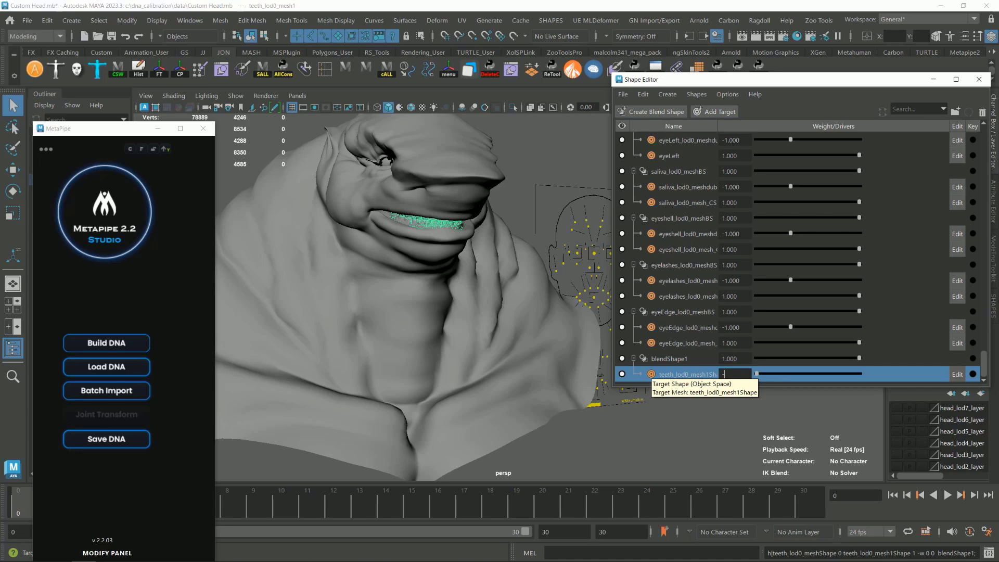
type("1")
key("Return")
Batch import sharkTeeth.obj and add the imported teeth mesh as another target of blendShape1
left_click(107, 391)
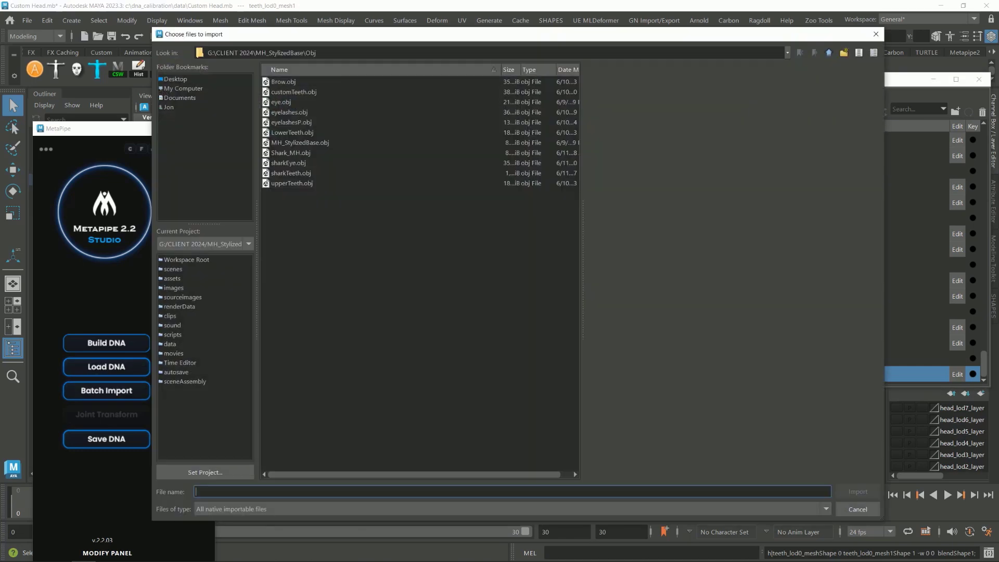
left_click(291, 174)
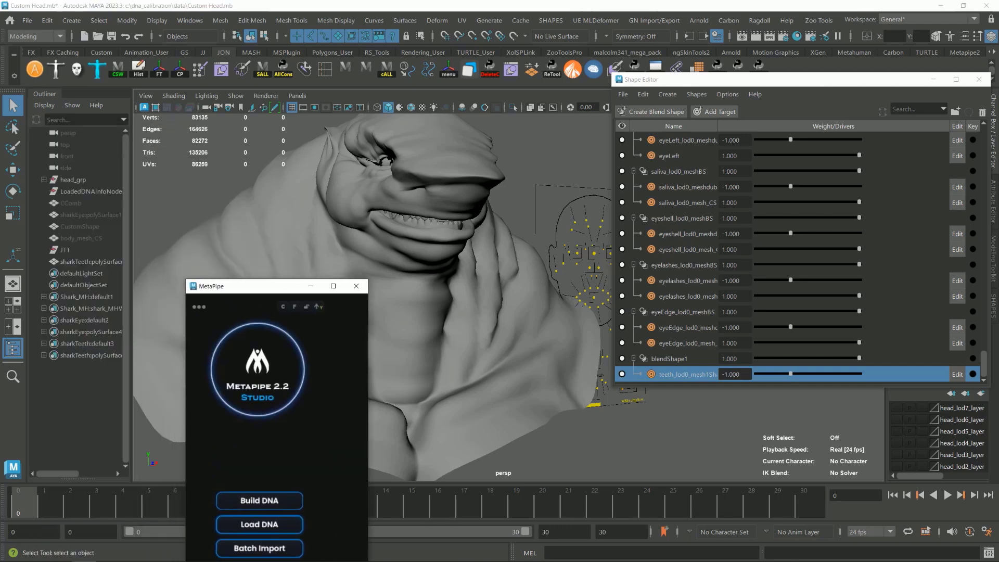
right_click(674, 359)
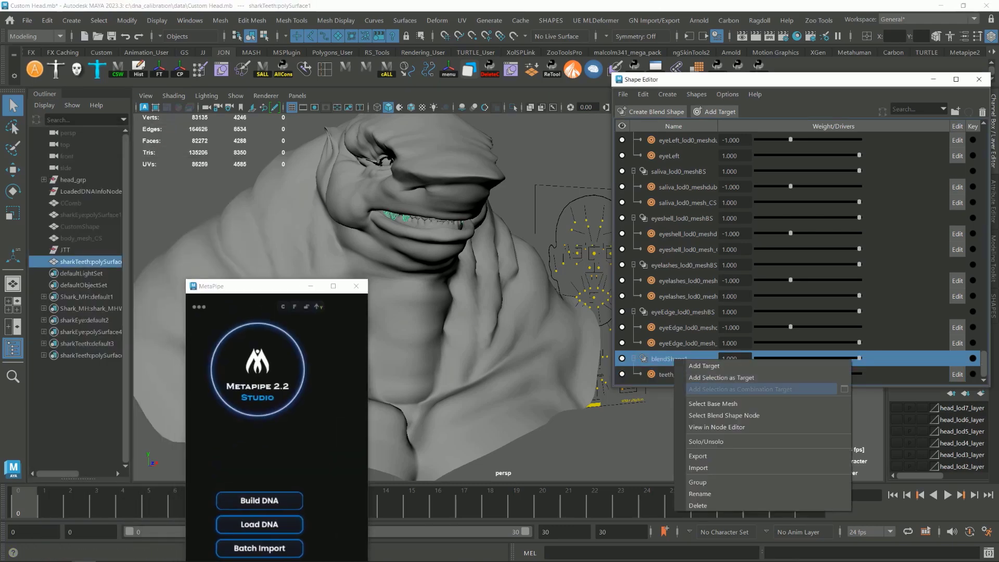
left_click(697, 377)
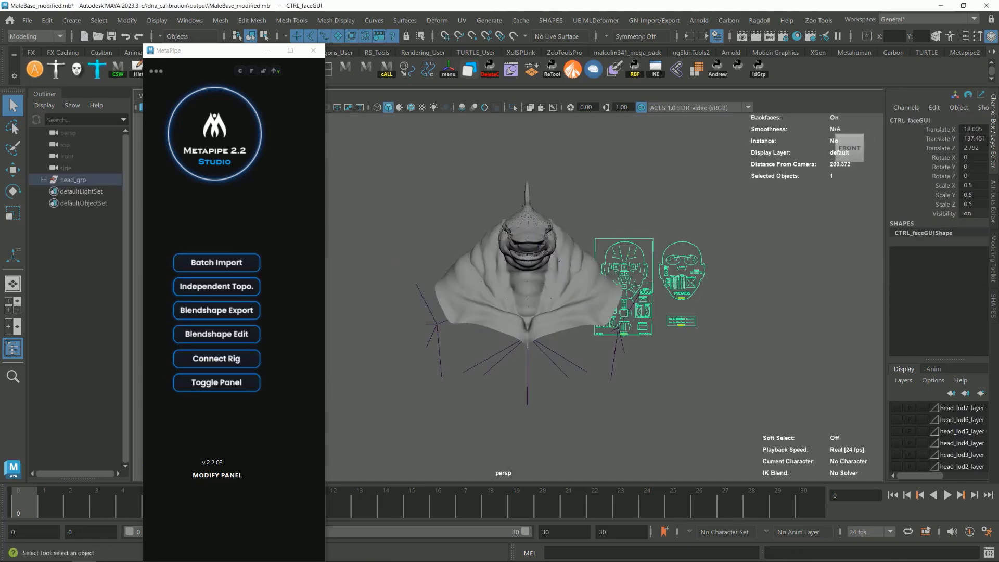
Move the face control board up and away from the shark's head and test the jaw control, ending with the mouth closed
key("w")
left_click_drag(623, 334, 672, 268)
scroll(650, 270, "up", 4)
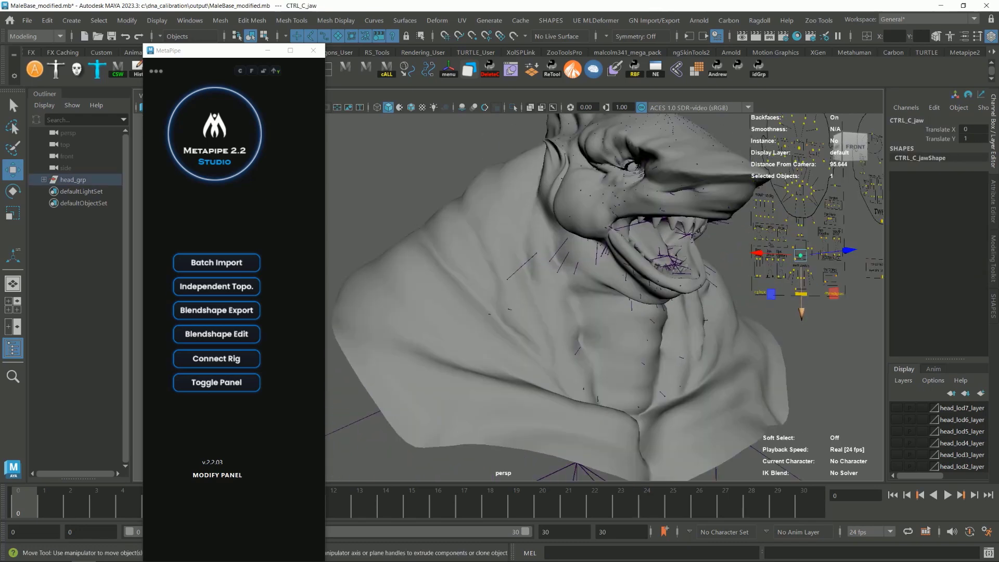
left_click_drag(801, 313, 801, 305)
scroll(645, 291, "down", 8)
left_click_drag(676, 292, 655, 299, "alt")
left_click(656, 312)
Switch MetaPipe to its body and export tools and run Prepare to Export on the head rig
left_click(216, 383)
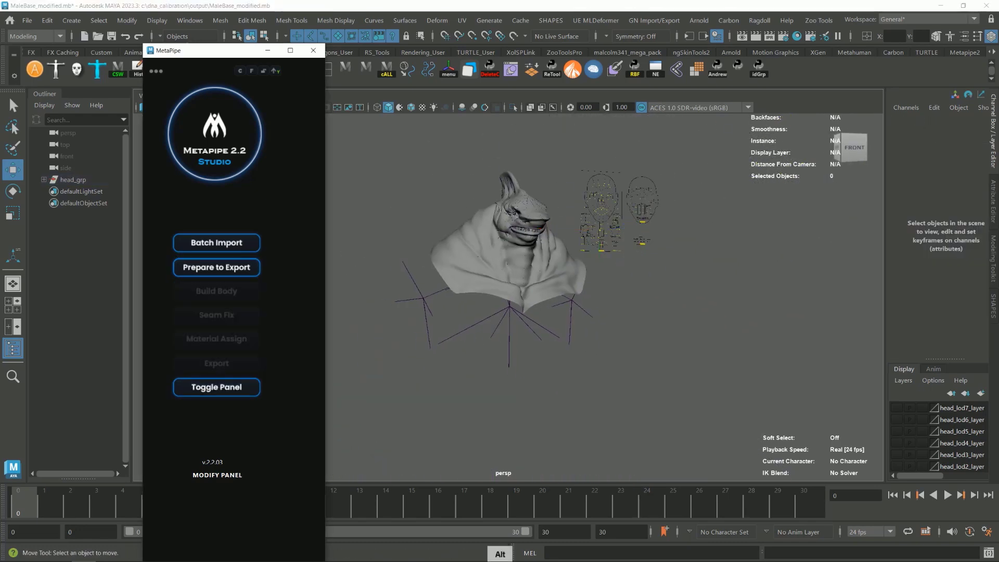
scroll(552, 302, "down", 2)
left_click_drag(551, 302, 552, 304, "alt")
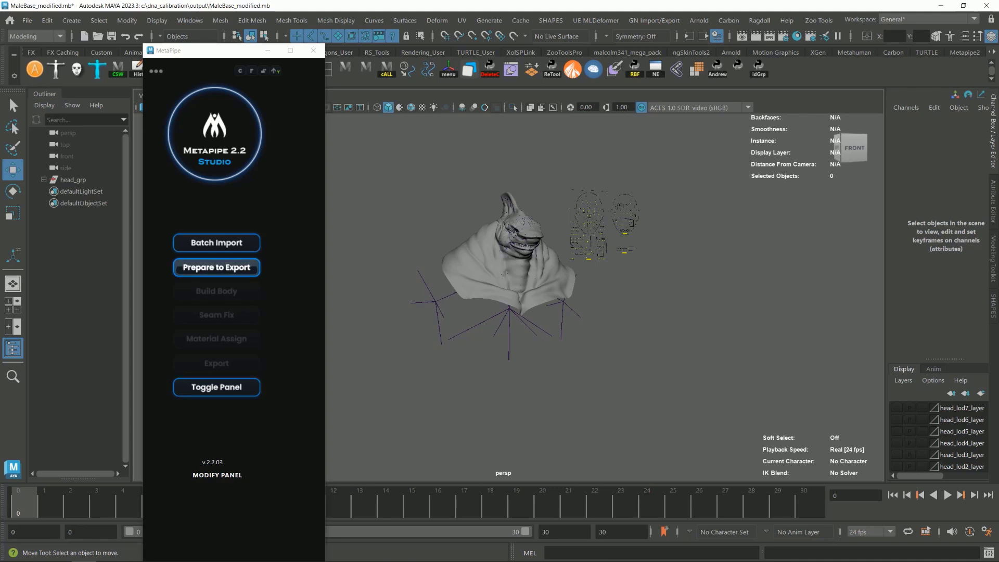
left_click(216, 268)
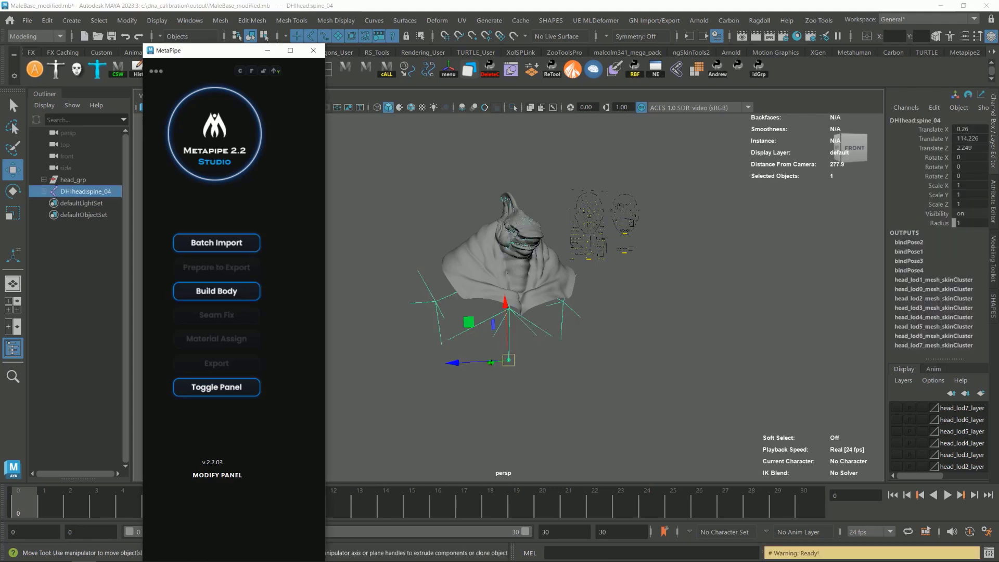
left_click(634, 328)
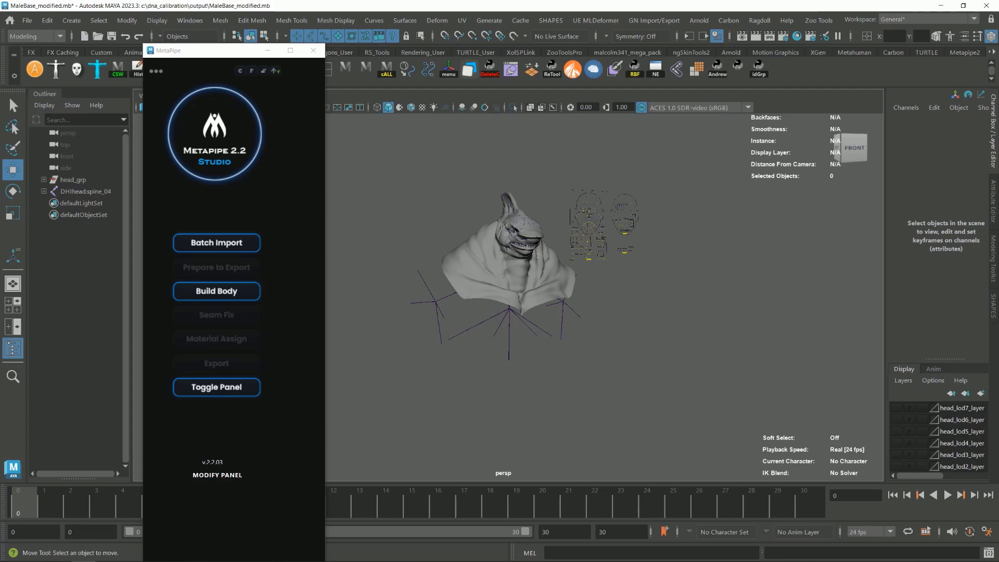
Build the shark's body from ssBodyTemp using the Fix Pose method
left_click(216, 291)
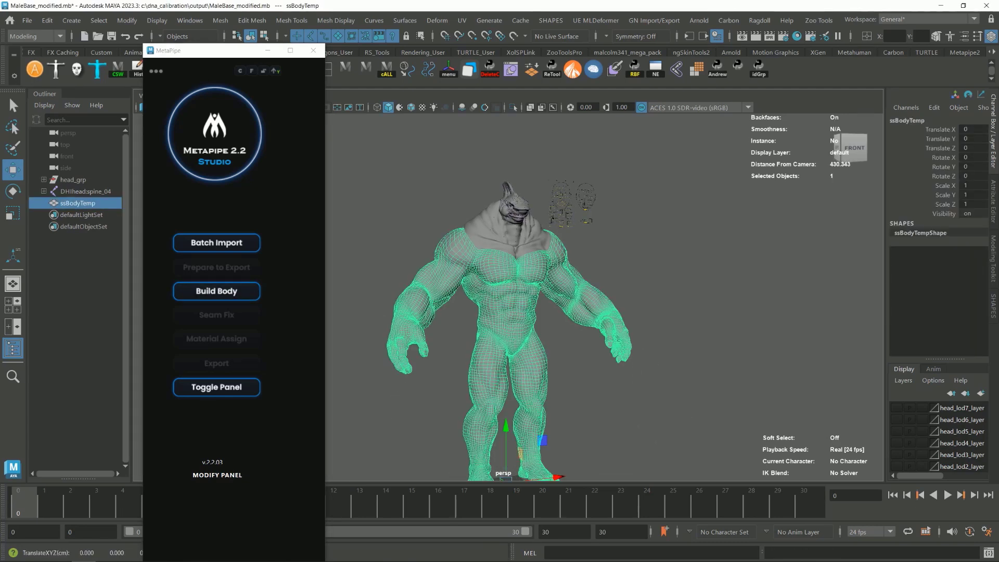
left_click(216, 291)
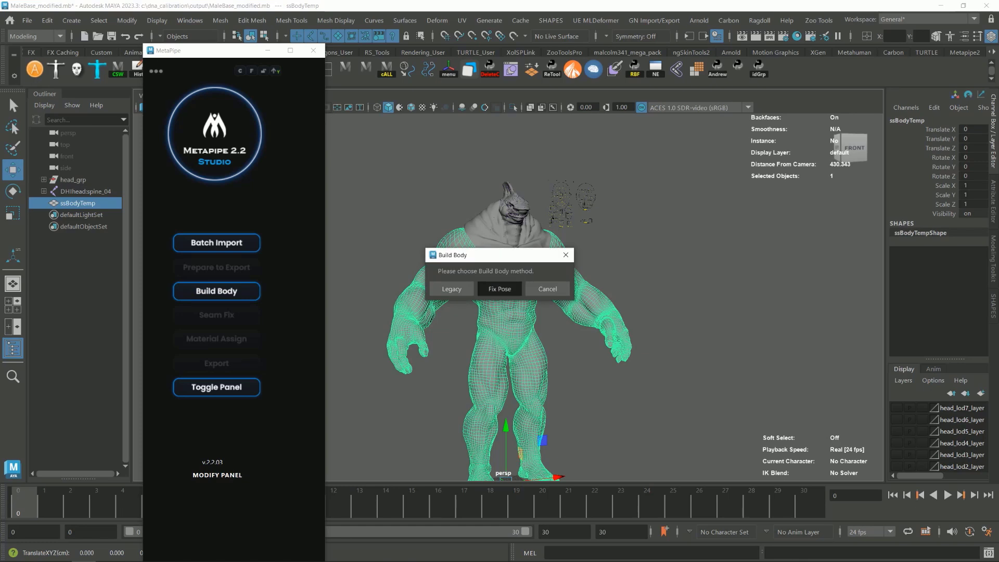
left_click(499, 289)
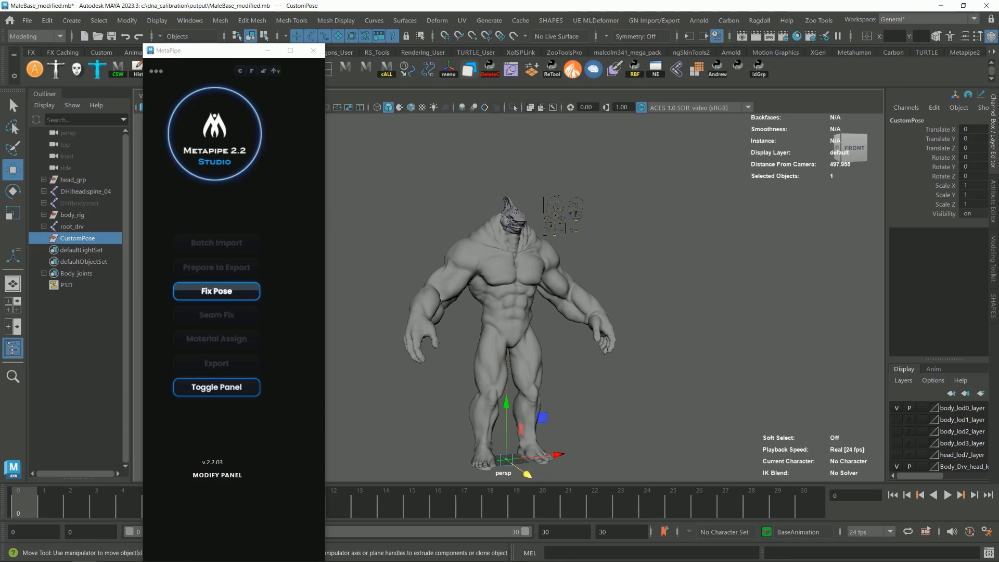
left_click(500, 288)
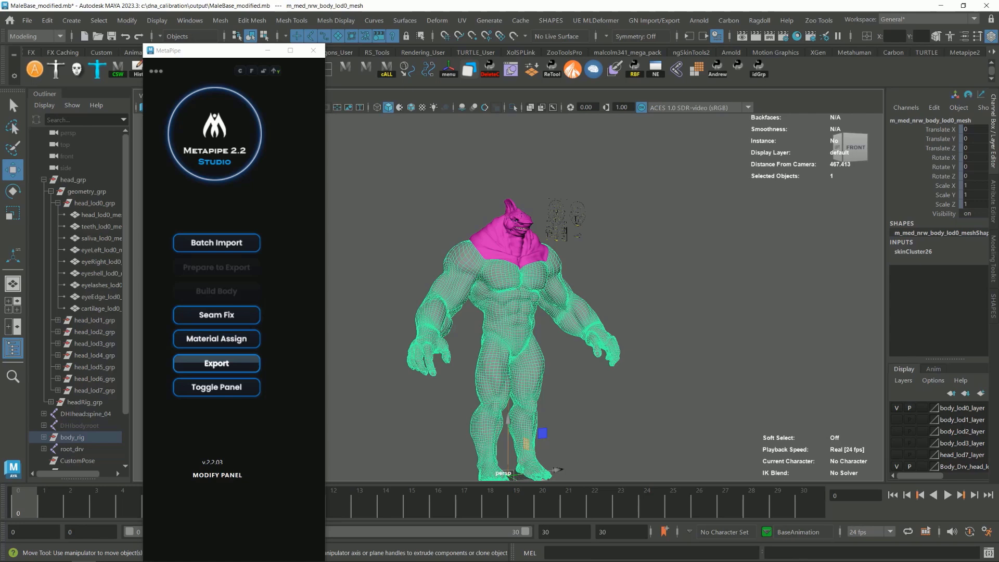
Run Material Assign on the shark character and review the LOD 0 meshes included in the export settings
left_click(216, 339)
left_click_drag(208, 50, 190, 62)
left_click(136, 82)
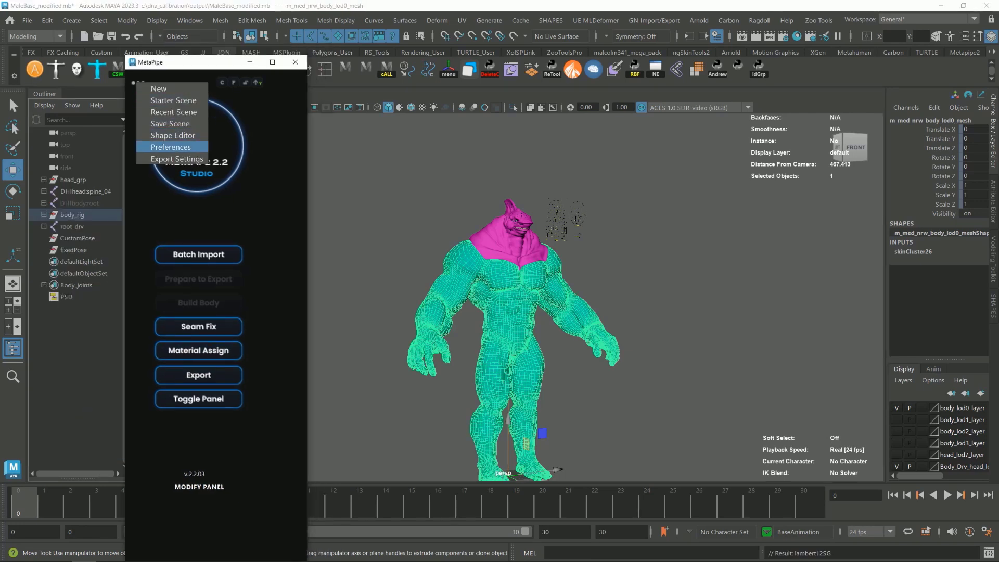
left_click(176, 159)
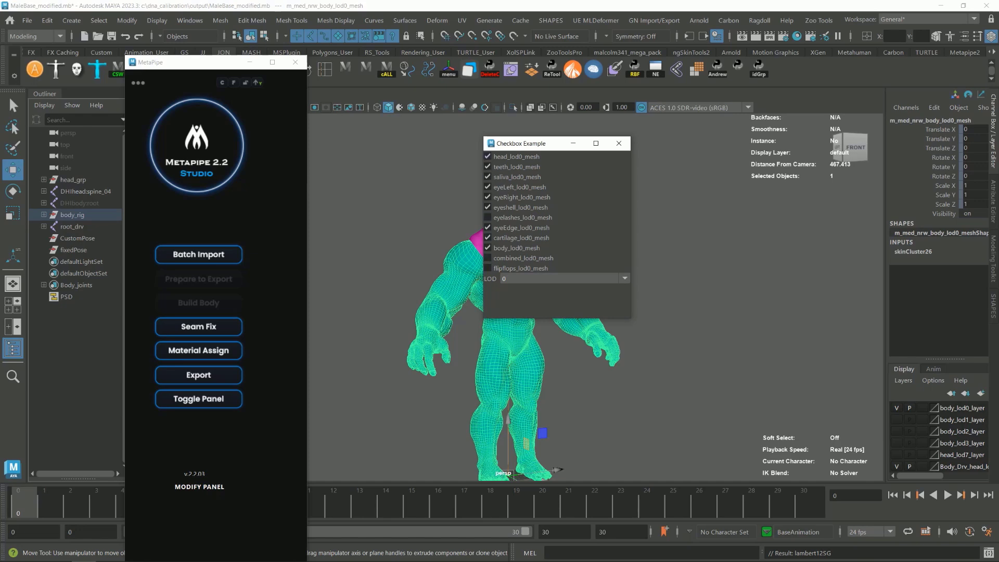
left_click_drag(546, 144, 523, 144)
left_click(595, 143)
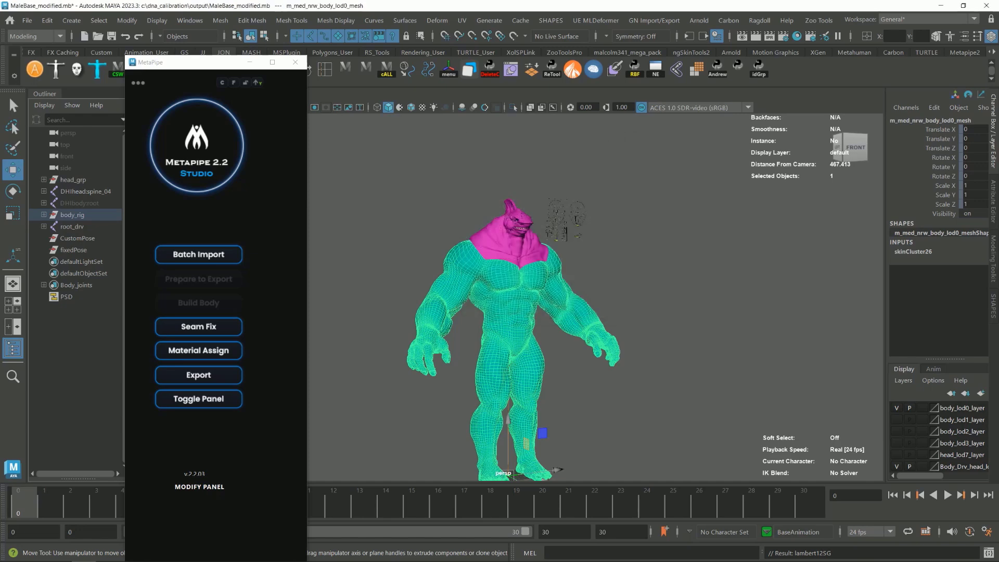
left_click_drag(583, 312, 552, 307, "alt")
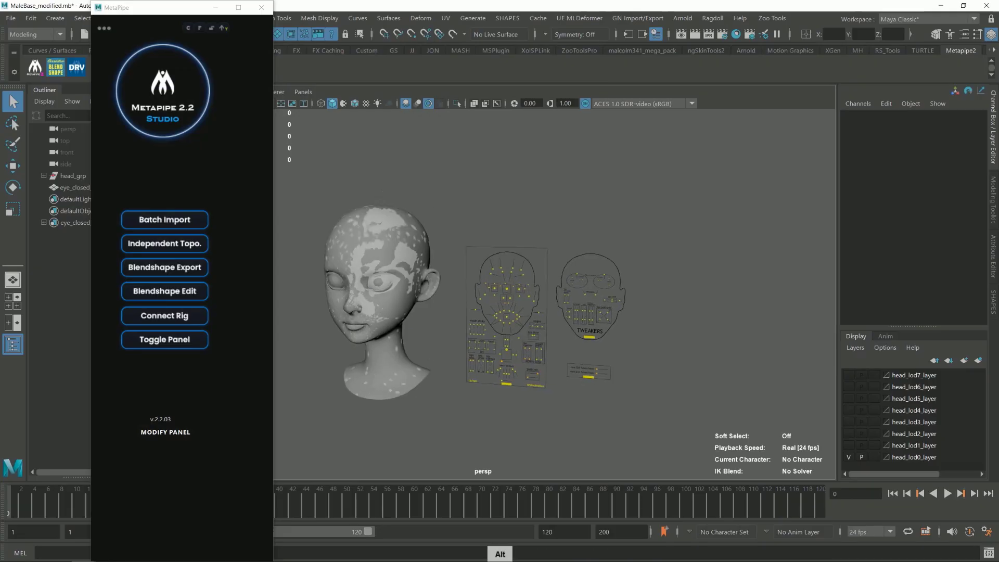
Set the left eye blink control to 1 and apply the eye_closed_L sculpt to the head rig with Blendshape Edit
middle_click_drag(499, 312, 564, 301, "alt")
right_click_drag(565, 302, 650, 312, "alt")
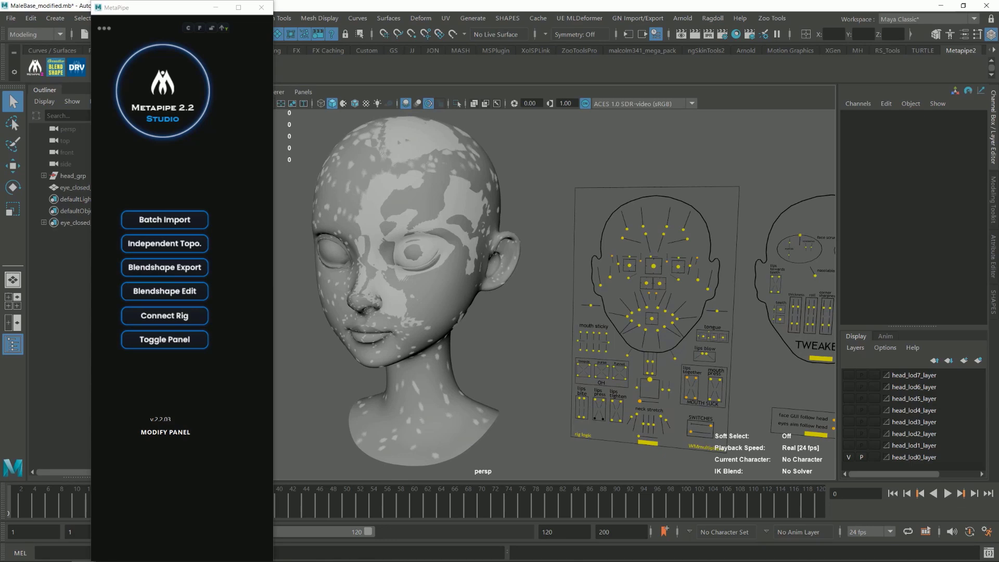
left_click(690, 266)
key("w")
left_click_drag(677, 321, 676, 331)
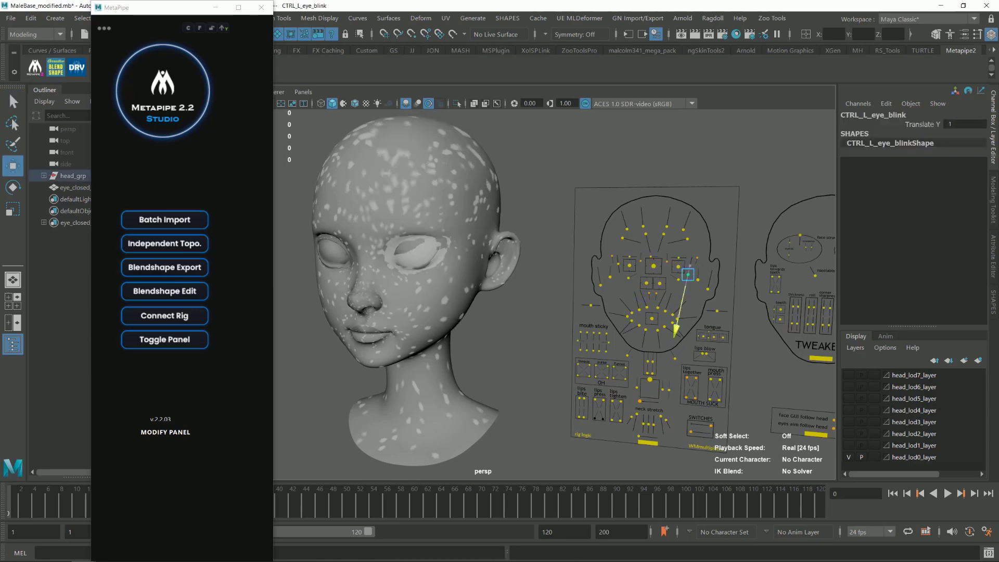
left_click(74, 187)
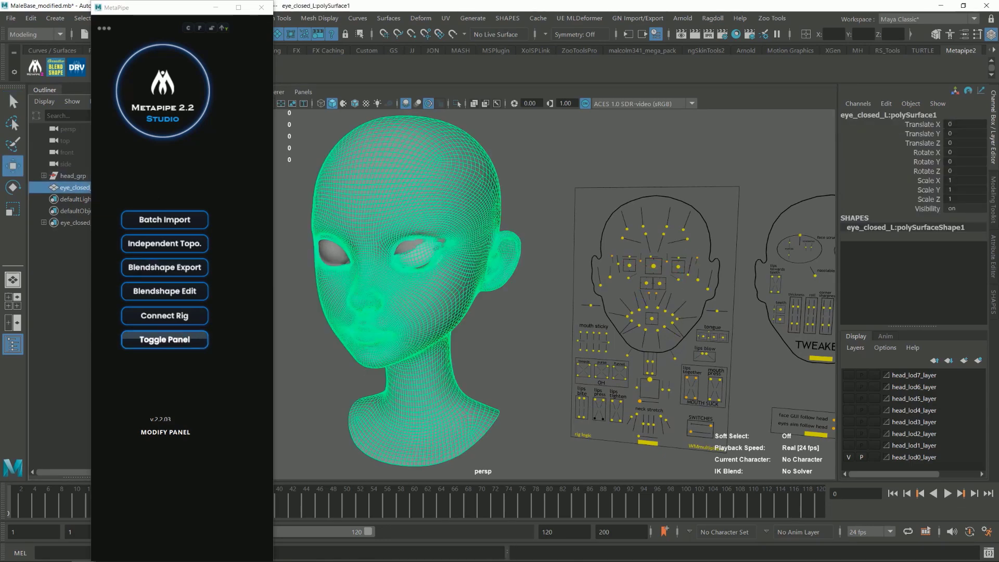
left_click(164, 291)
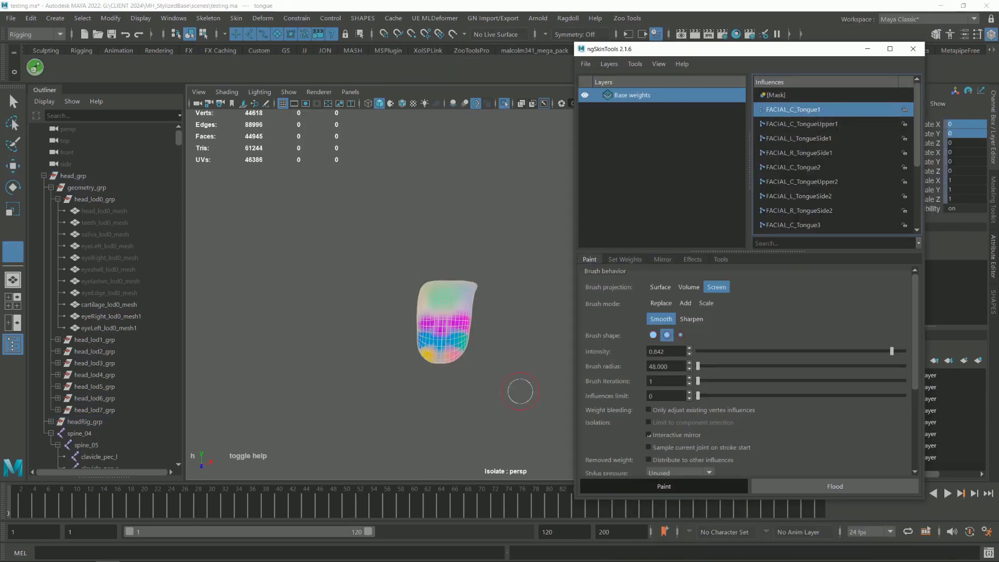
left_click_drag(517, 390, 464, 335, "alt")
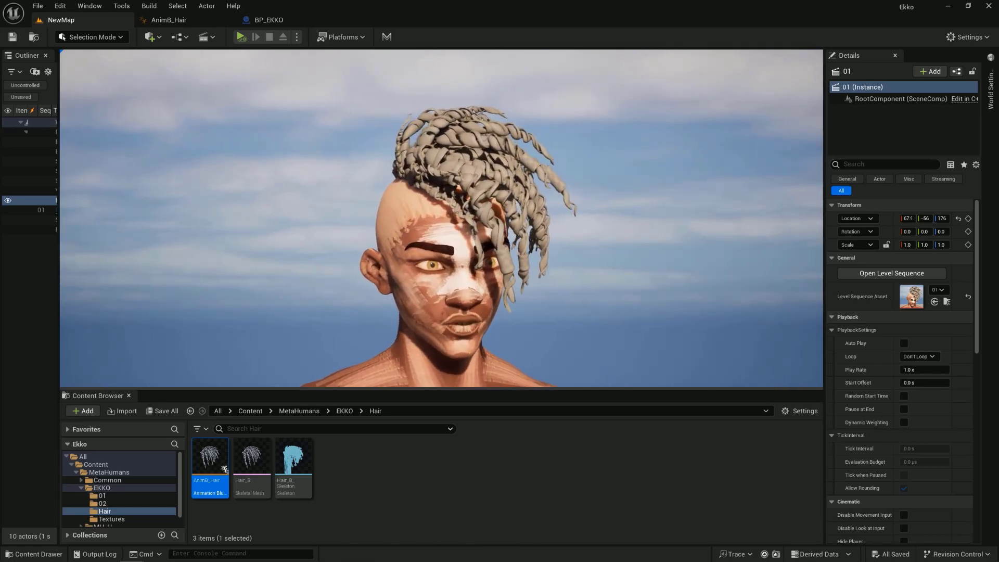
left_click_drag(442, 218, 441, 187, "alt")
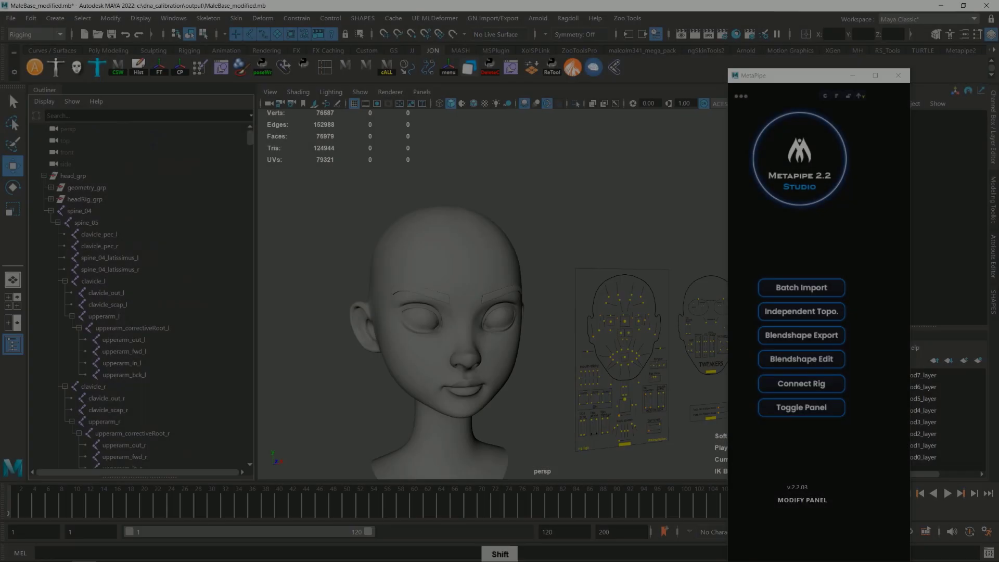
key("alt")
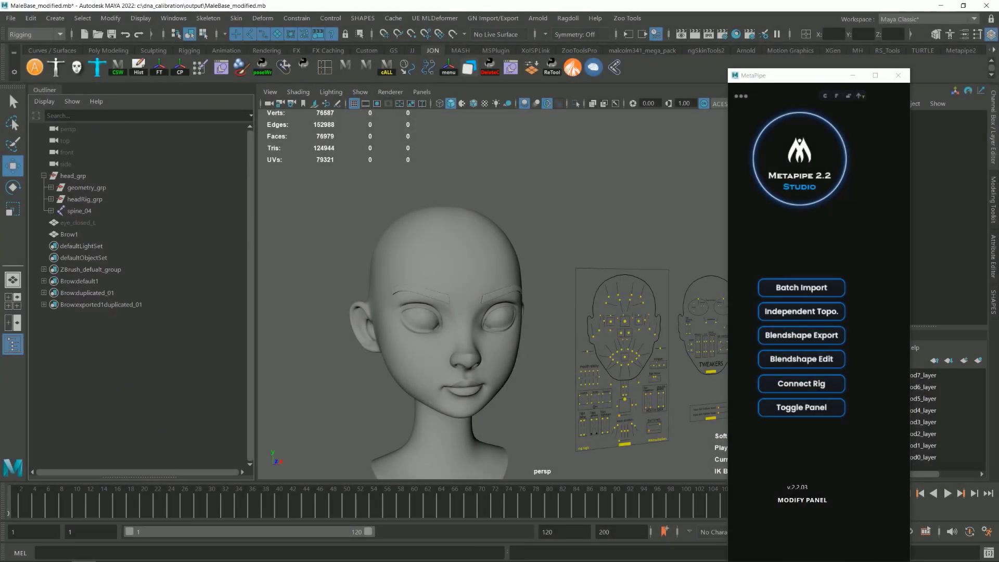
Test the left and right brow-down controls on the face board, returning them to 0
mouse_move(530, 271)
right_mouse_down("alt")
mouse_move(578, 265)
mouse_move(546, 263)
right_mouse_up("alt")
left_click(582, 258)
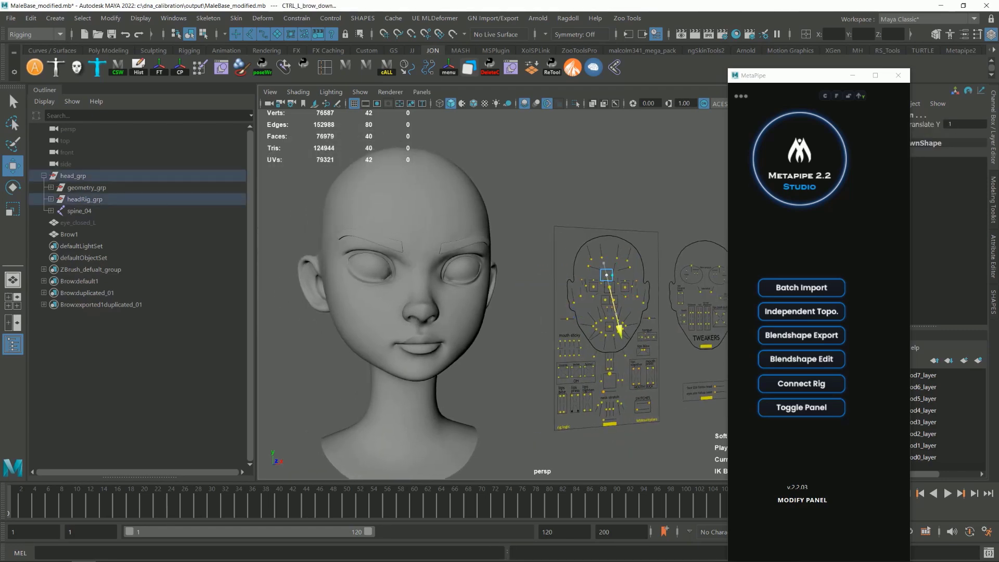
left_click_drag(619, 332, 613, 315)
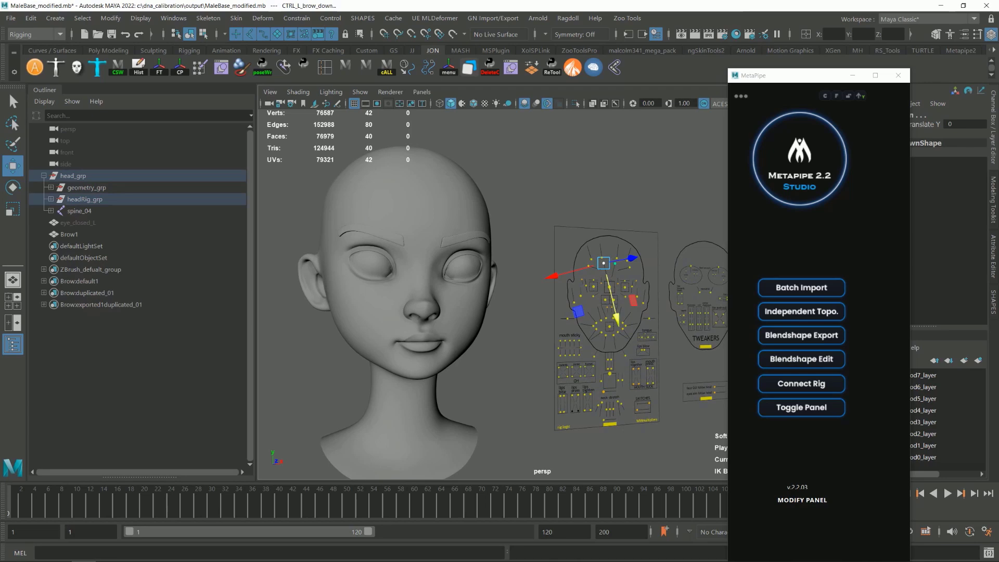
middle_click_drag(613, 315, 618, 309, "alt")
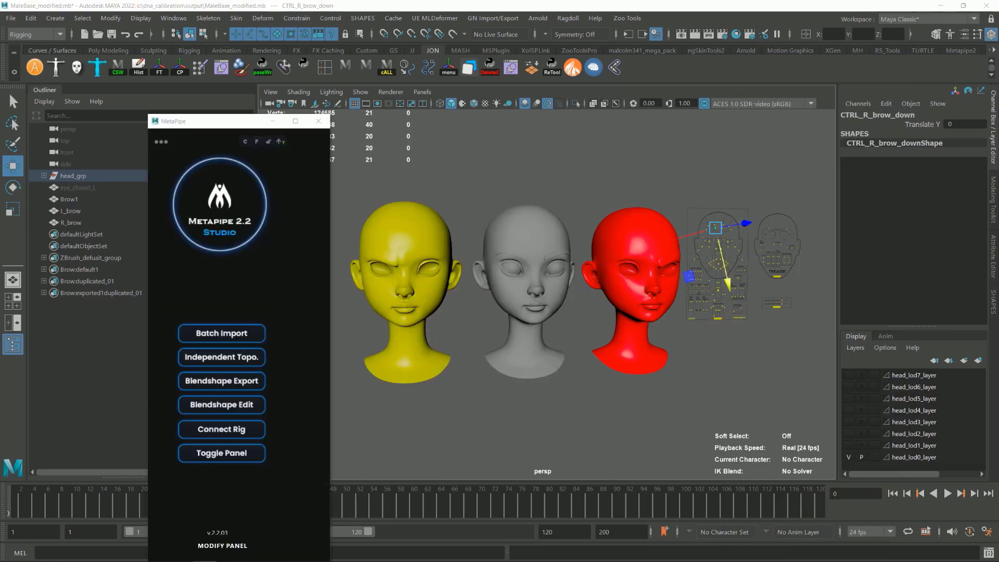
With the right brow-down control at 1, apply the yellow R_brow mesh to the rig using Blendshape Edit
right_click_drag(614, 281, 650, 281, "alt")
middle_click_drag(650, 281, 706, 292, "alt")
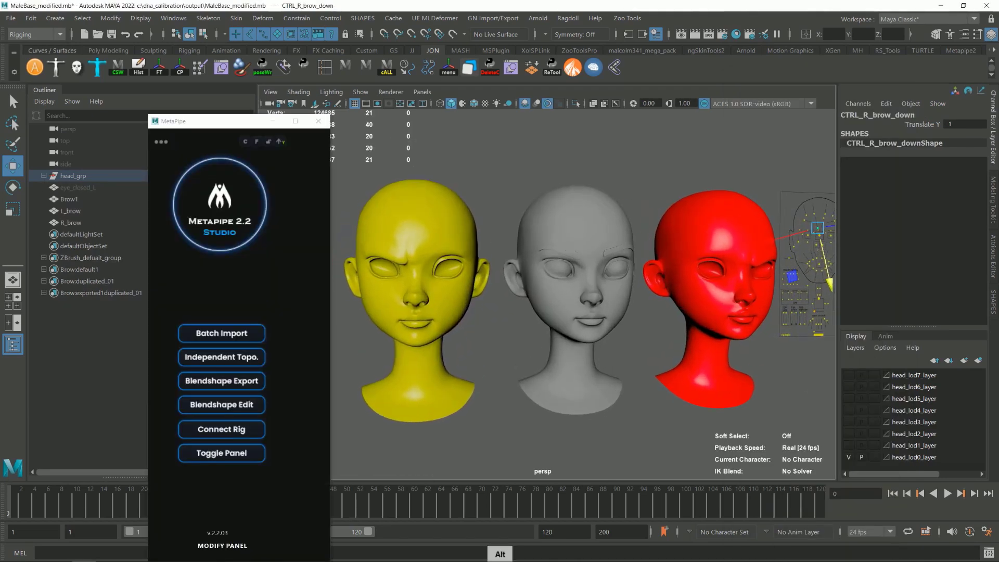
left_click(416, 312)
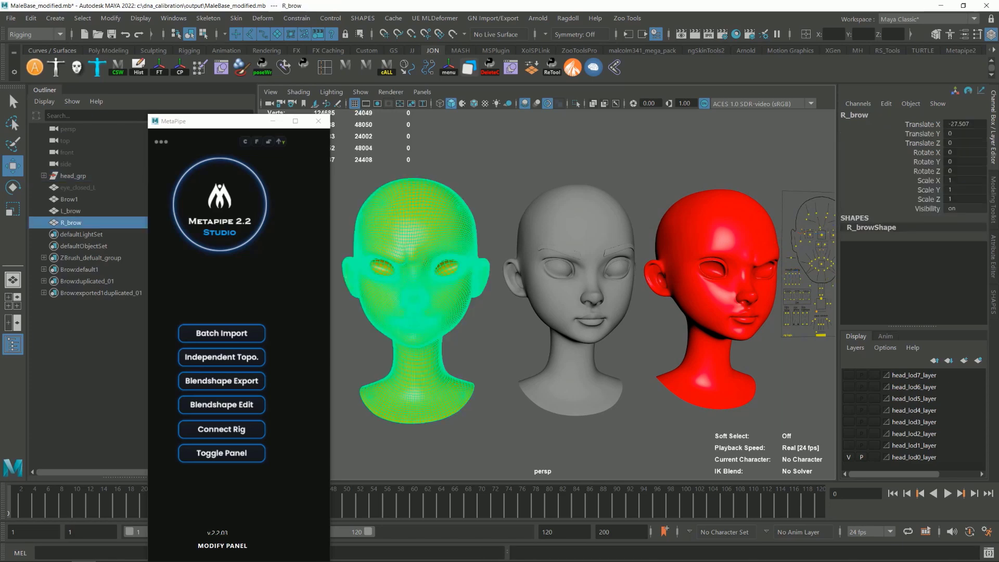
left_click(221, 404)
Test the right brow-down control on the grey rigged head, ending at 1, and examine the expression beside the red sculpted head
middle_click_drag(645, 271, 439, 308, "alt")
right_click_drag(598, 229, 650, 229, "alt")
left_click(659, 225)
left_click_drag(659, 225, 705, 229, "alt")
right_click_drag(705, 229, 671, 232, "alt")
middle_click_drag(671, 231, 614, 260, "alt")
right_click_drag(614, 261, 650, 258, "alt")
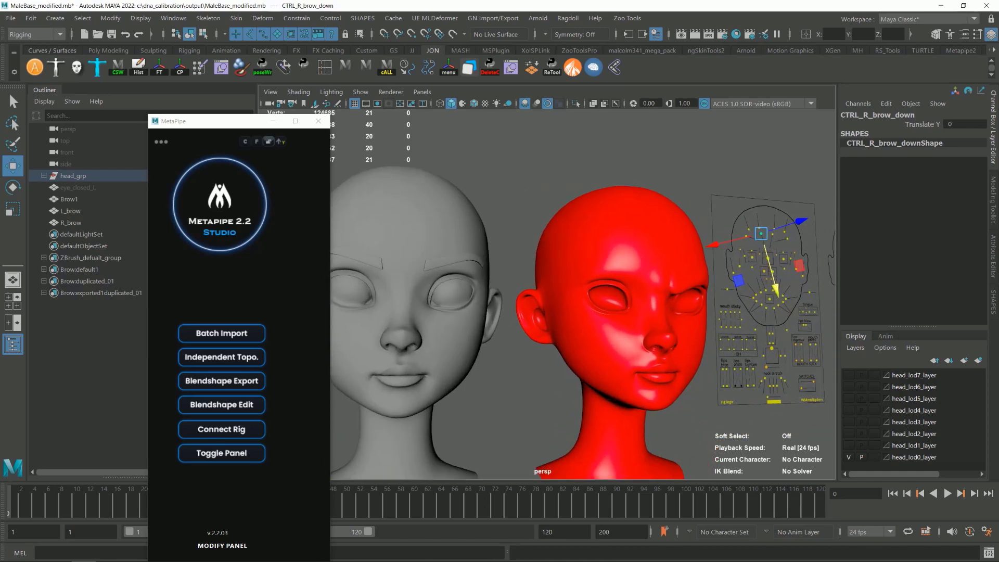
left_click_drag(224, 121, 131, 113)
middle_click_drag(499, 260, 489, 240, "alt")
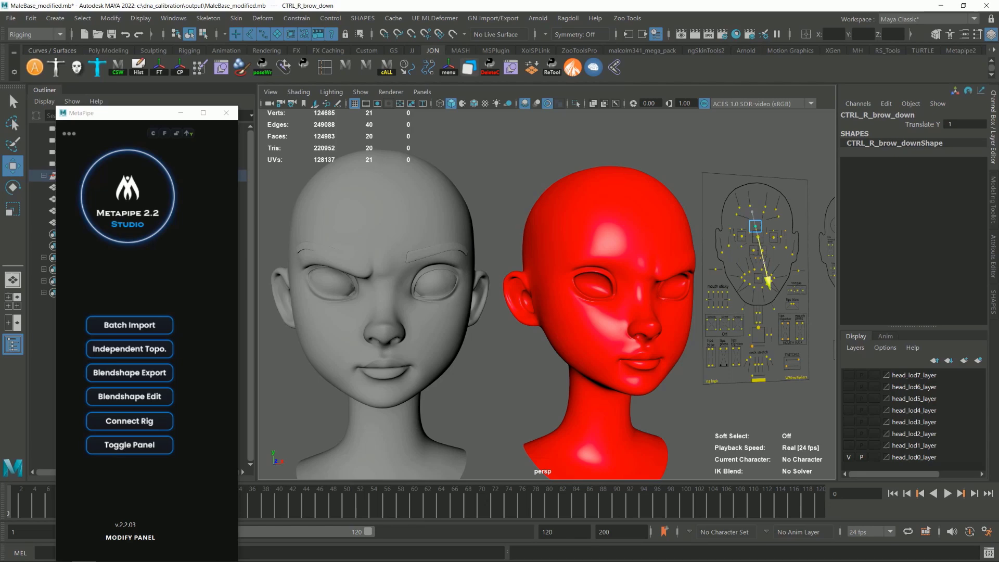
left_click_drag(572, 323, 505, 323, "alt")
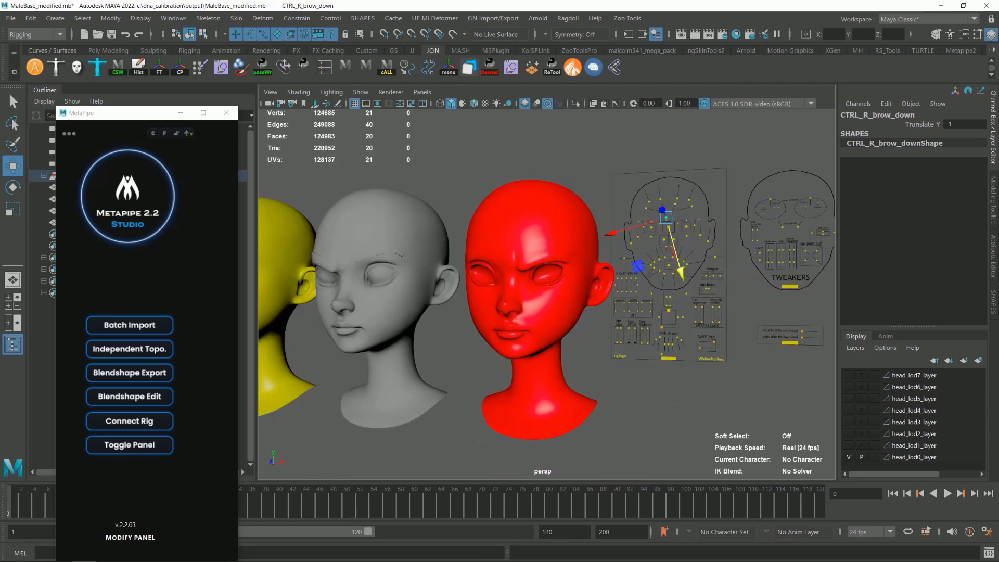